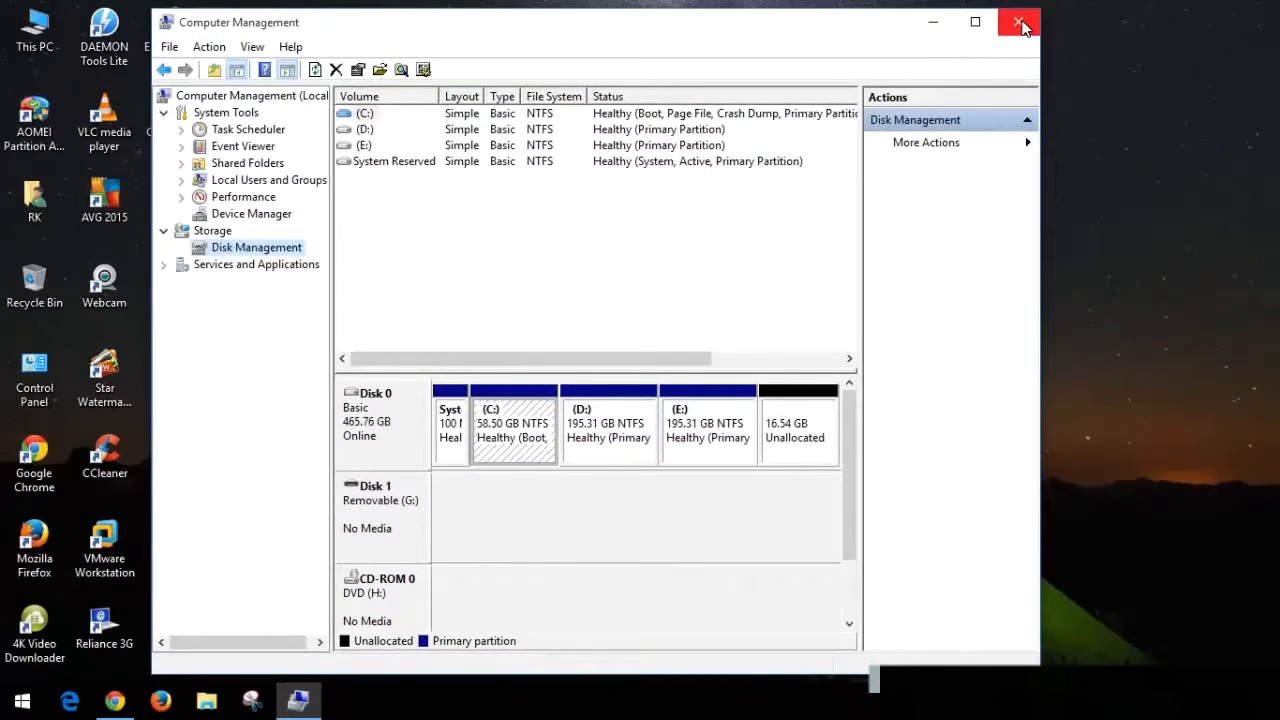
- Close Computer Management and open AOMEI Partition Assistant from its desktop shortcut
{"action": "left_click", "coordinate": [1020, 22]}
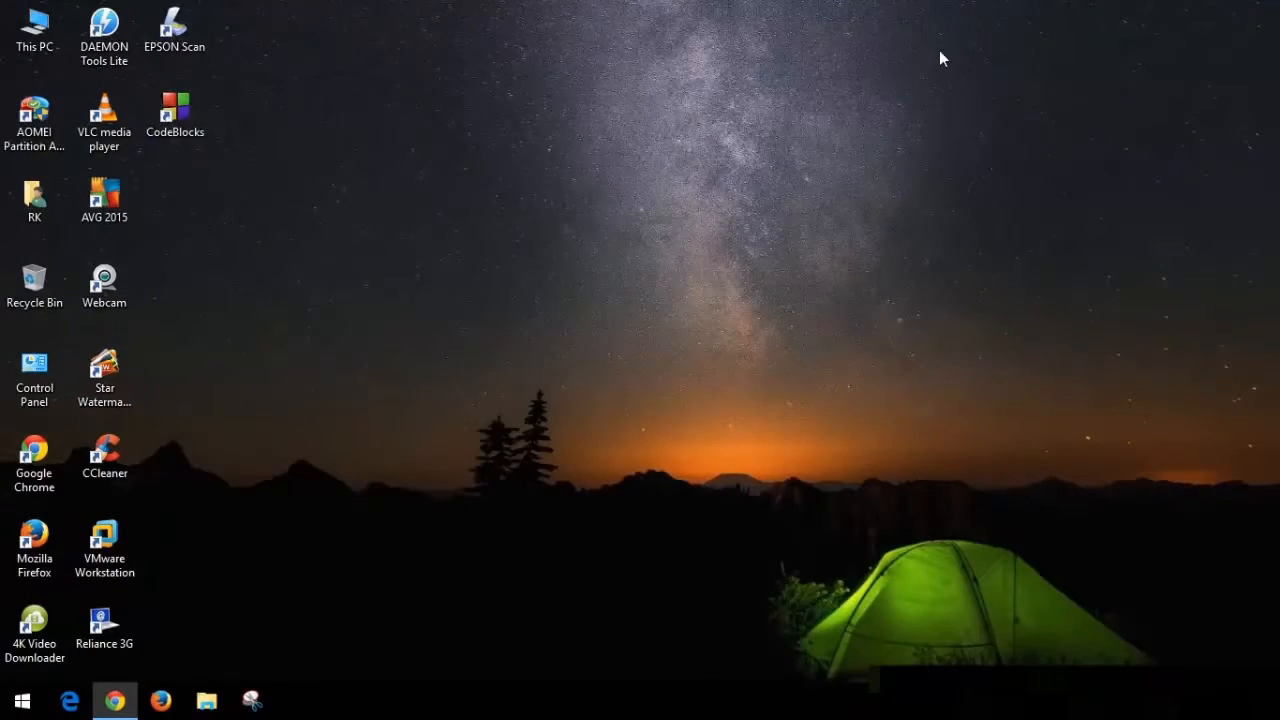
{"action": "left_click", "coordinate": [50, 142]}
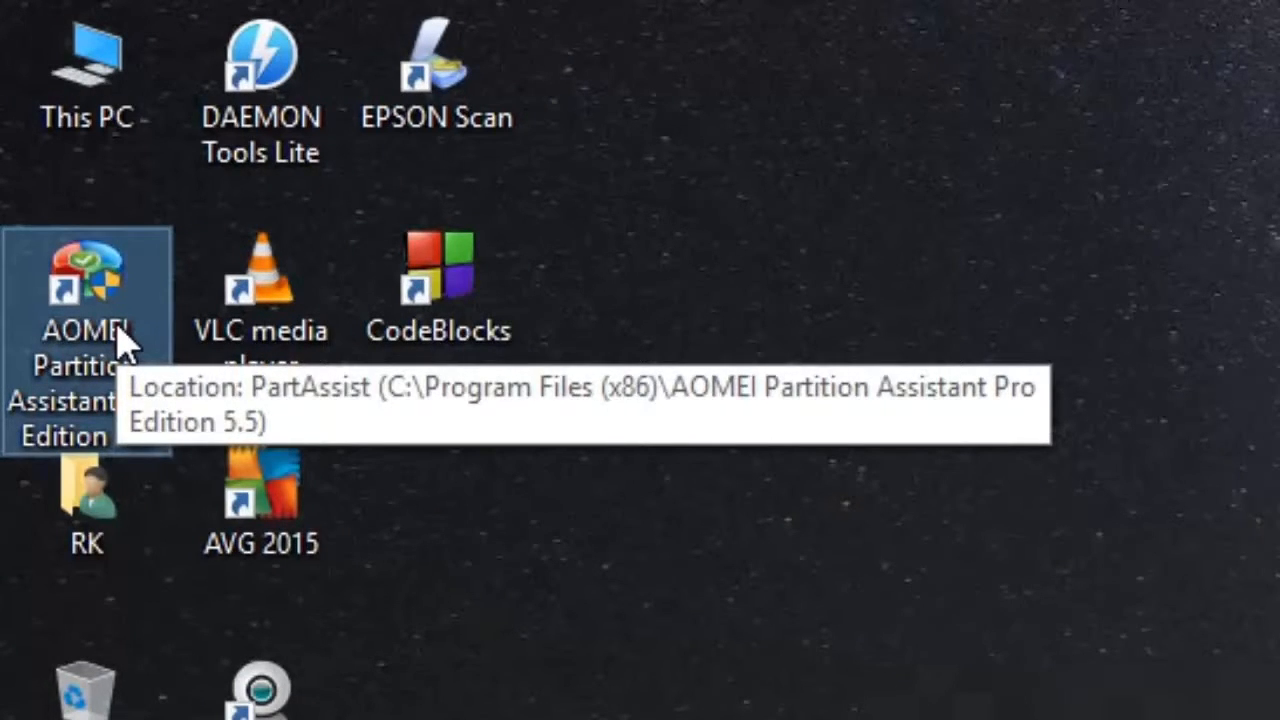
{"action": "right_click", "coordinate": [120, 335]}
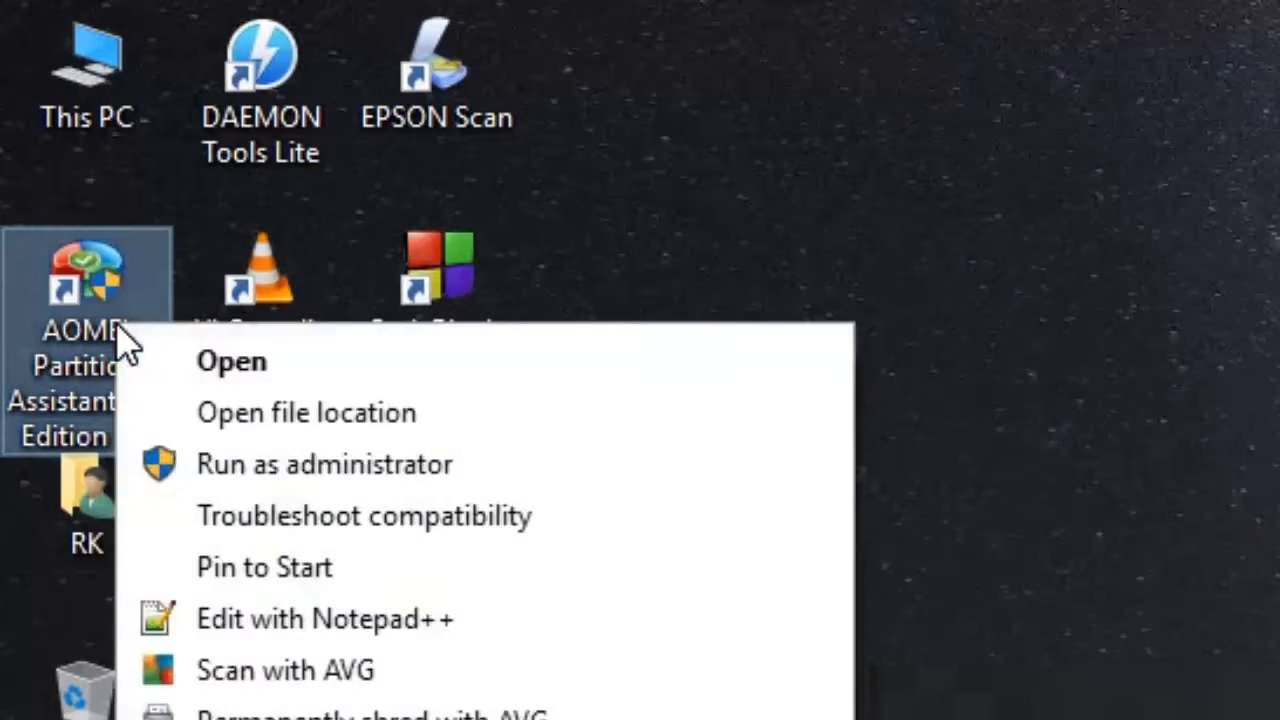
{"action": "left_click", "coordinate": [220, 364]}
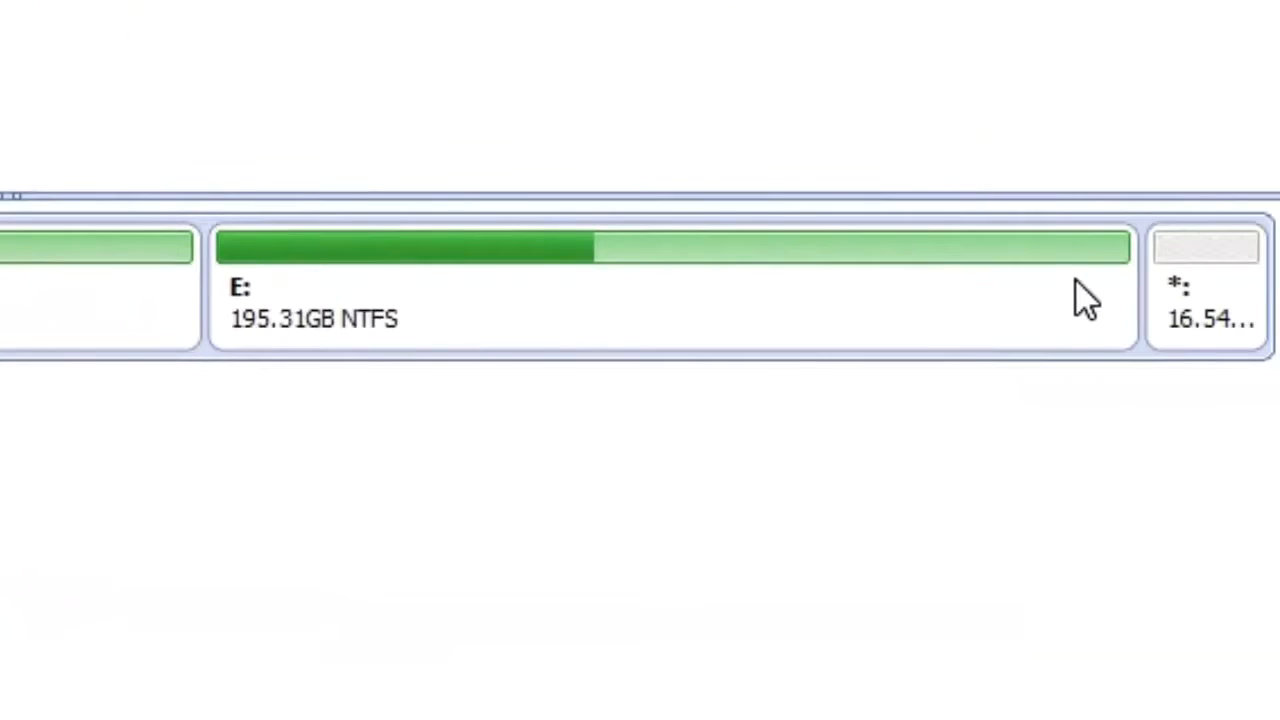
- Move partition E: to the end of the disk, leaving 16.54GB unallocated before it and 0.00KB after it
{"action": "left_click", "coordinate": [493, 283]}
{"action": "right_click", "coordinate": [493, 283]}
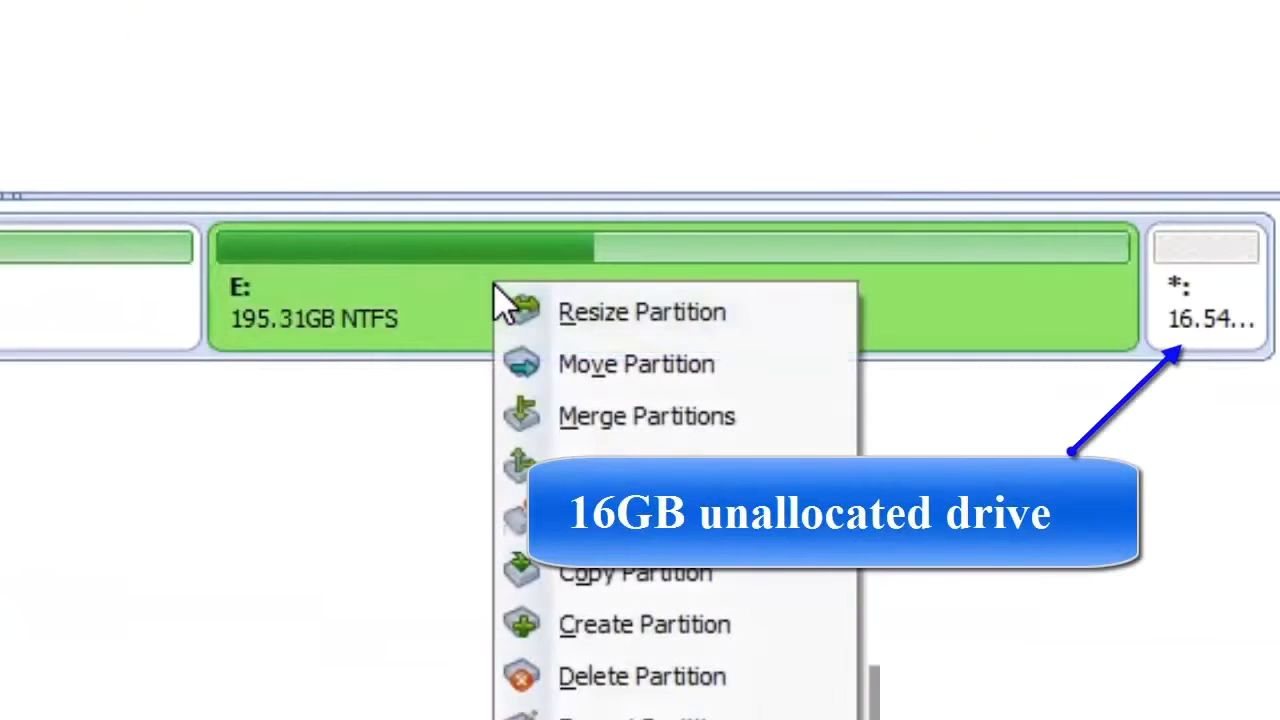
{"action": "left_click", "coordinate": [601, 369]}
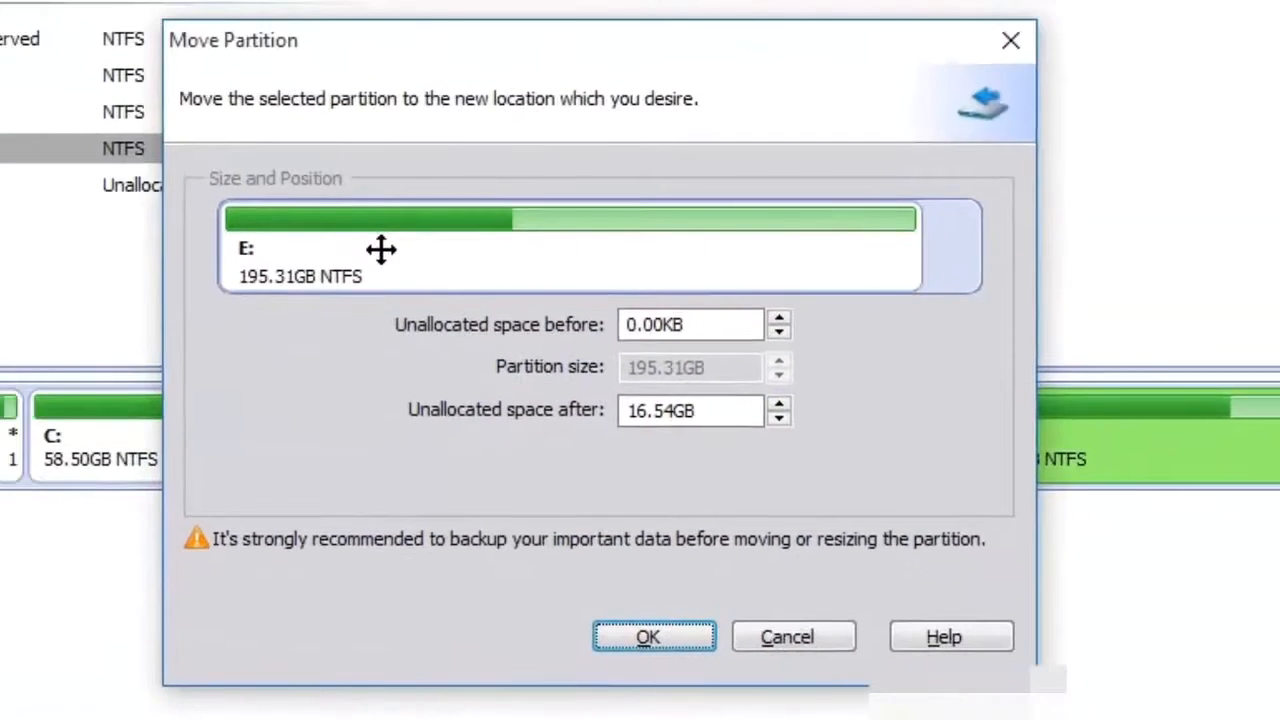
{"action": "left_click_drag", "start_coordinate": [1, 162], "coordinate": [18, 163]}
{"action": "left_click_drag", "start_coordinate": [395, 250], "coordinate": [449, 249]}
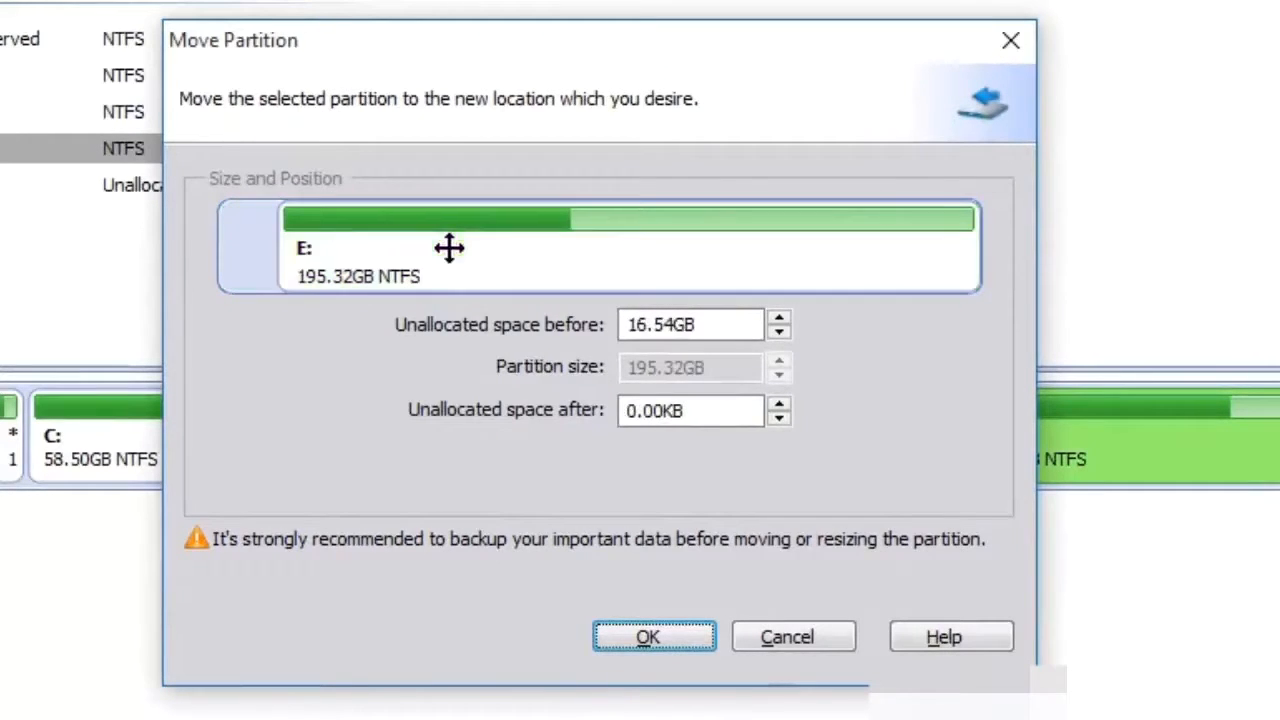
{"action": "left_click", "coordinate": [652, 640]}
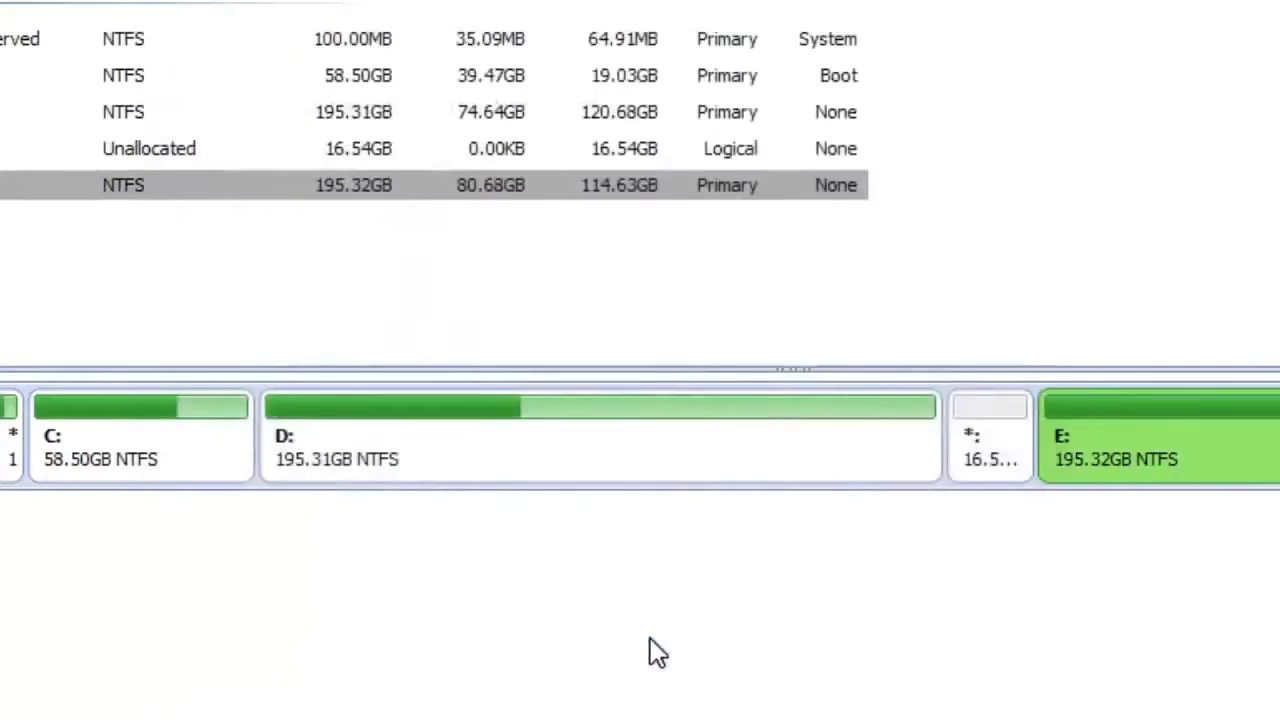
- Move partition D: up against E: so that the unallocated space lies between C: and D:
{"action": "right_click", "coordinate": [557, 457]}
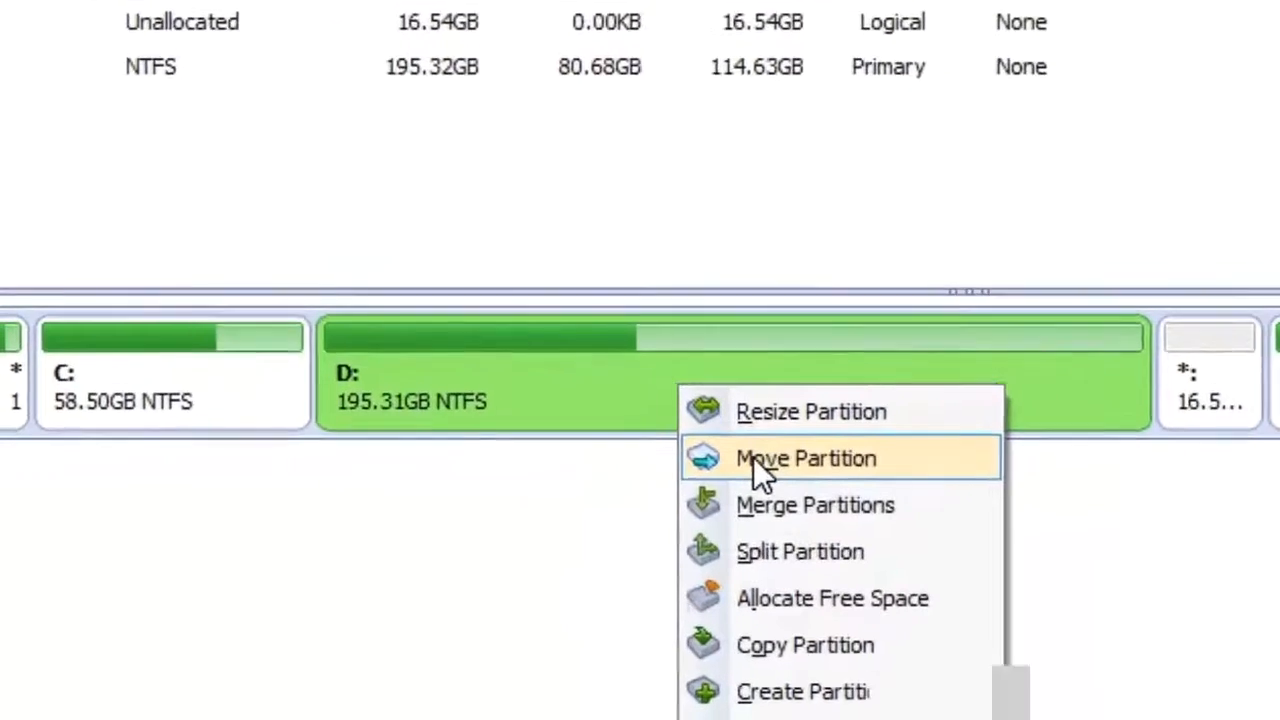
{"action": "left_click", "coordinate": [820, 462]}
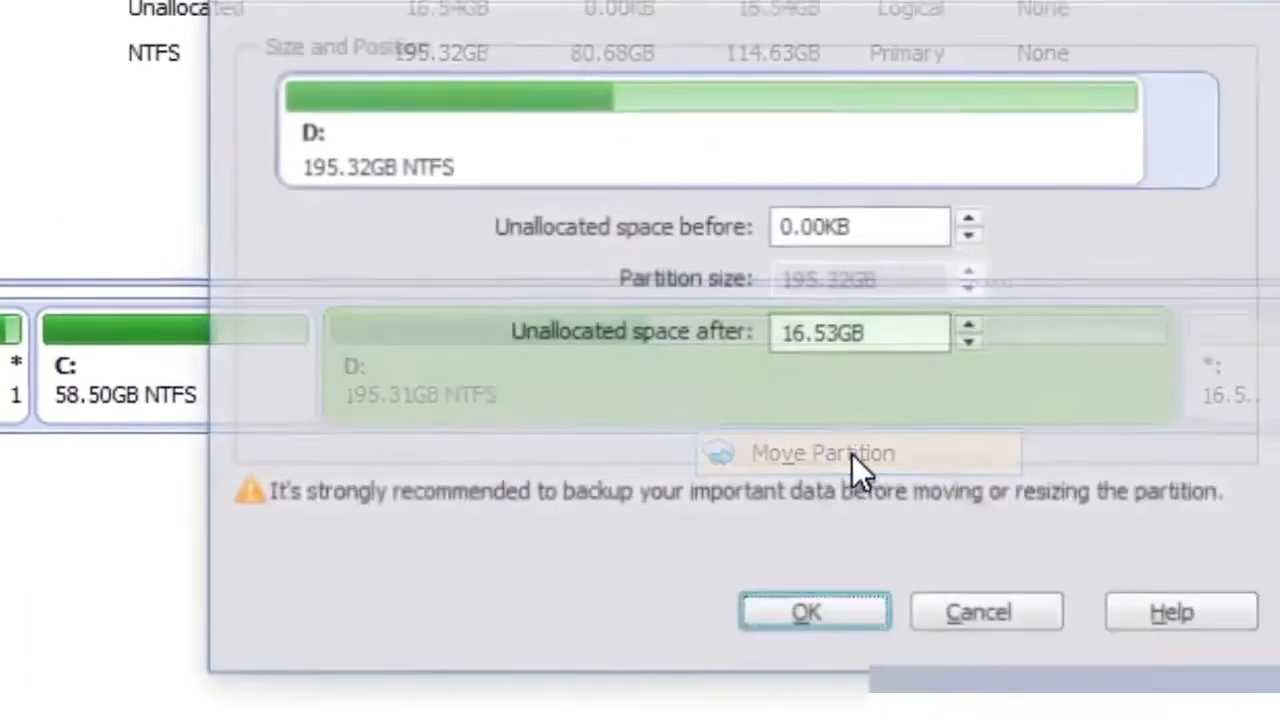
{"action": "left_click_drag", "start_coordinate": [449, 243], "coordinate": [520, 242]}
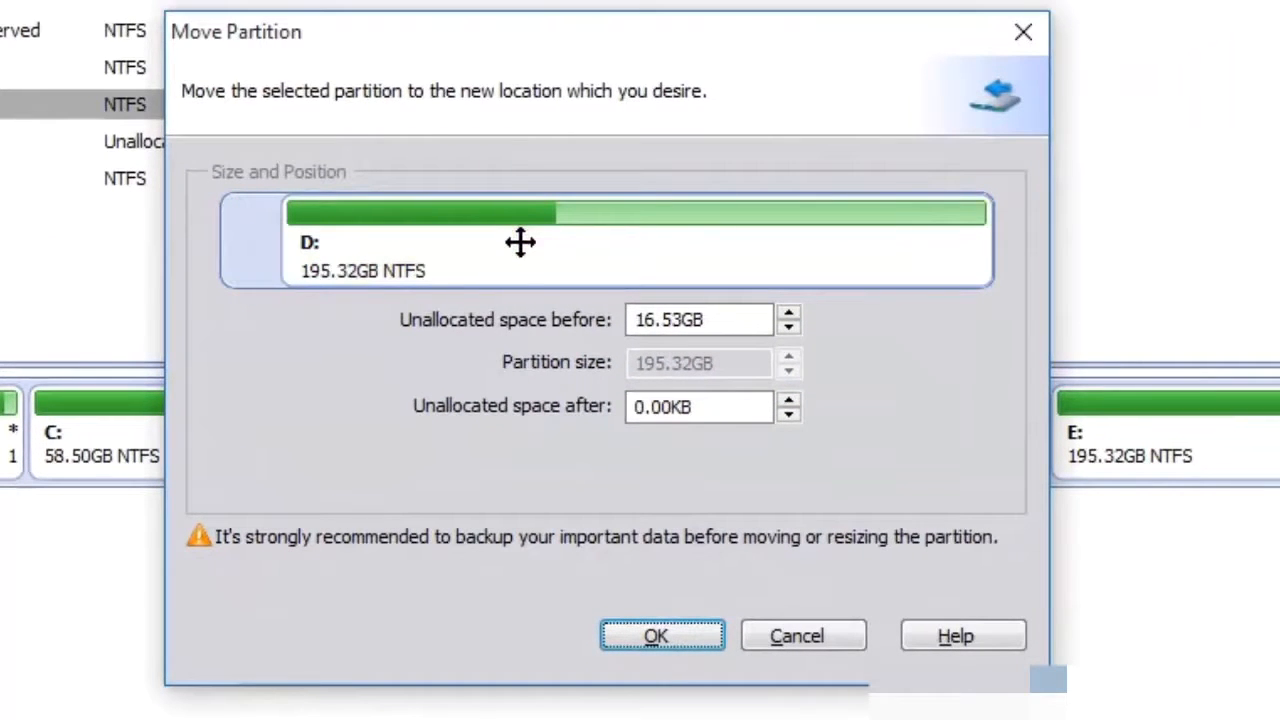
{"action": "left_click", "coordinate": [656, 630]}
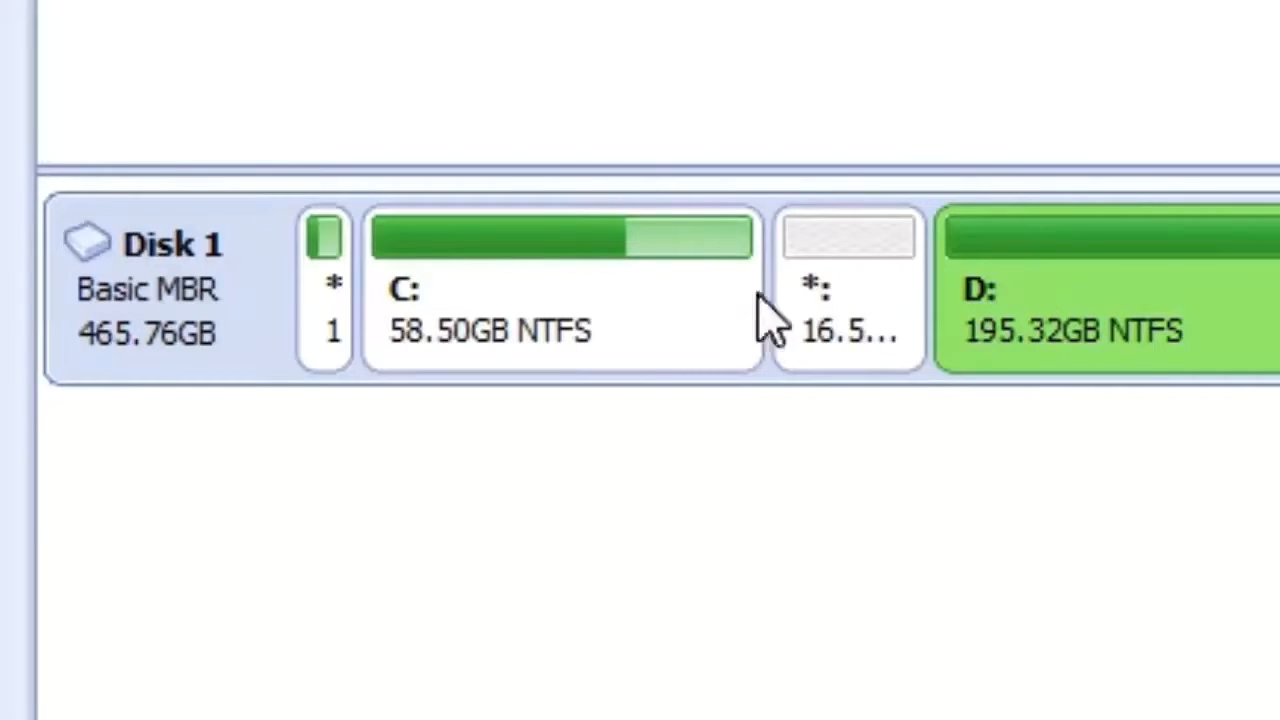
- Resize partition C: to 75.03GB so it takes up all the adjacent unallocated space
{"action": "right_click", "coordinate": [541, 288]}
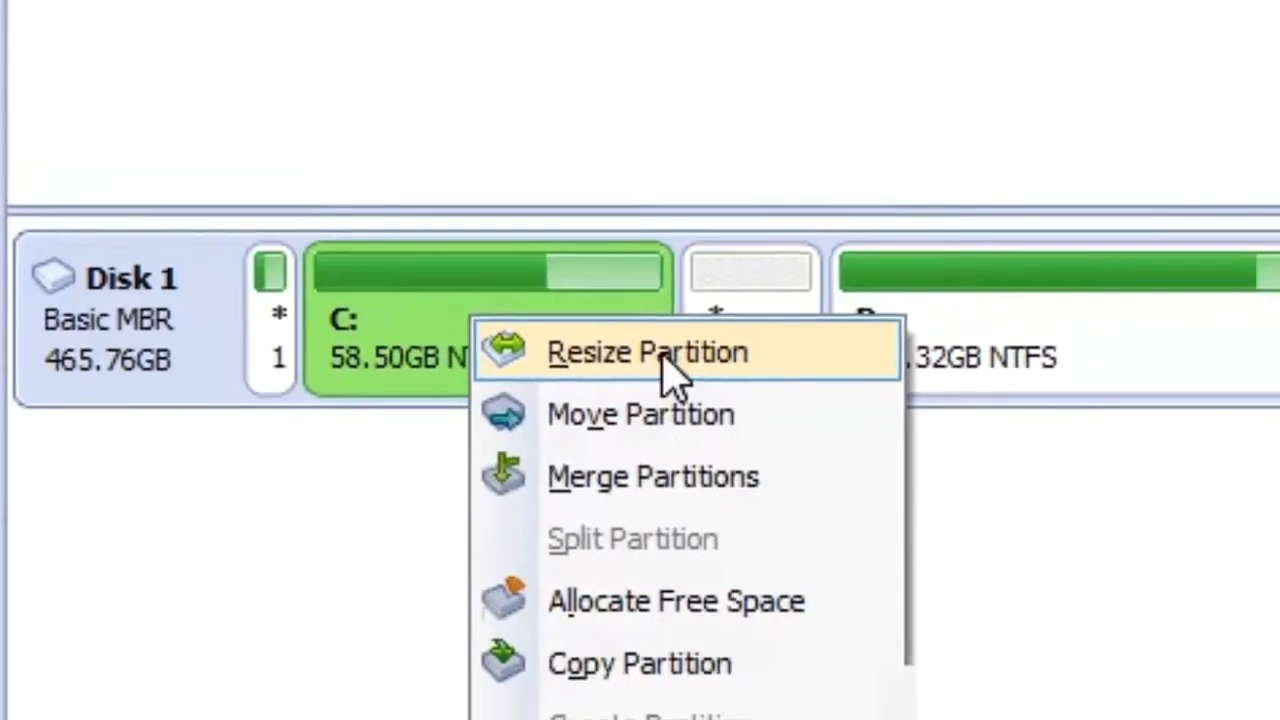
{"action": "left_click", "coordinate": [760, 340]}
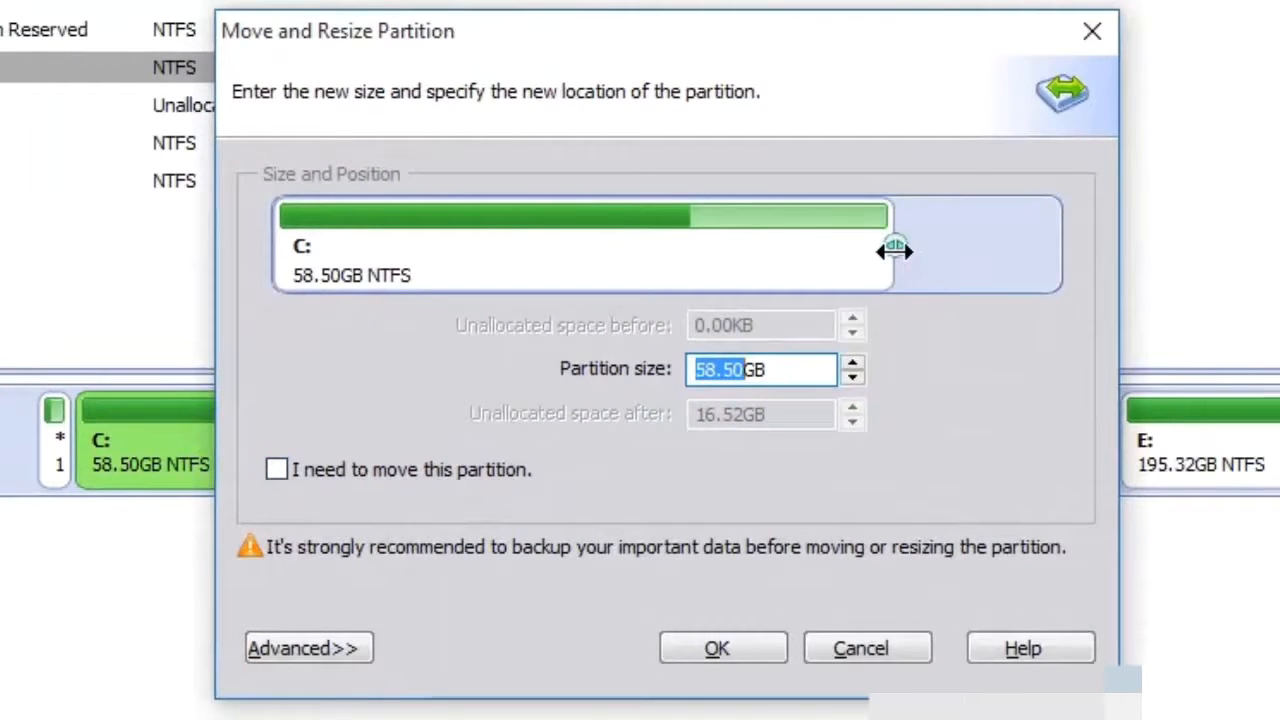
{"action": "left_click", "coordinate": [894, 251]}
{"action": "left_click_drag", "start_coordinate": [894, 251], "coordinate": [1066, 237]}
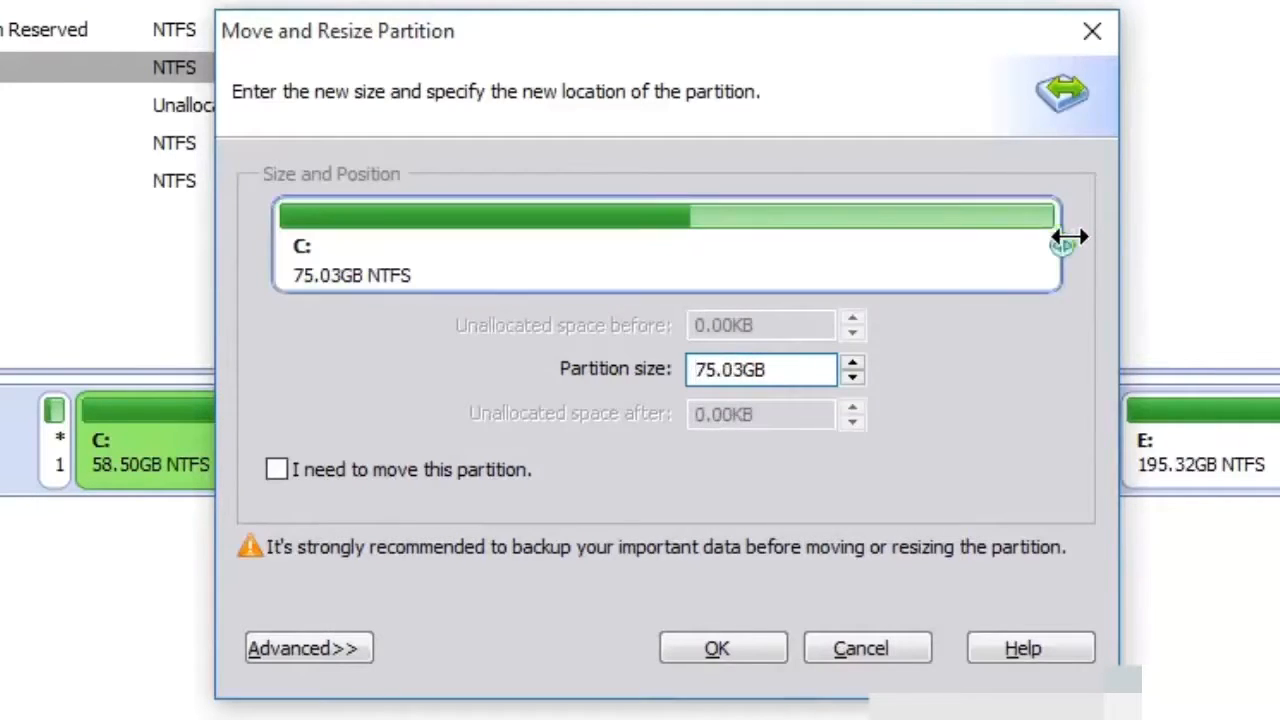
{"action": "left_click", "coordinate": [718, 647]}
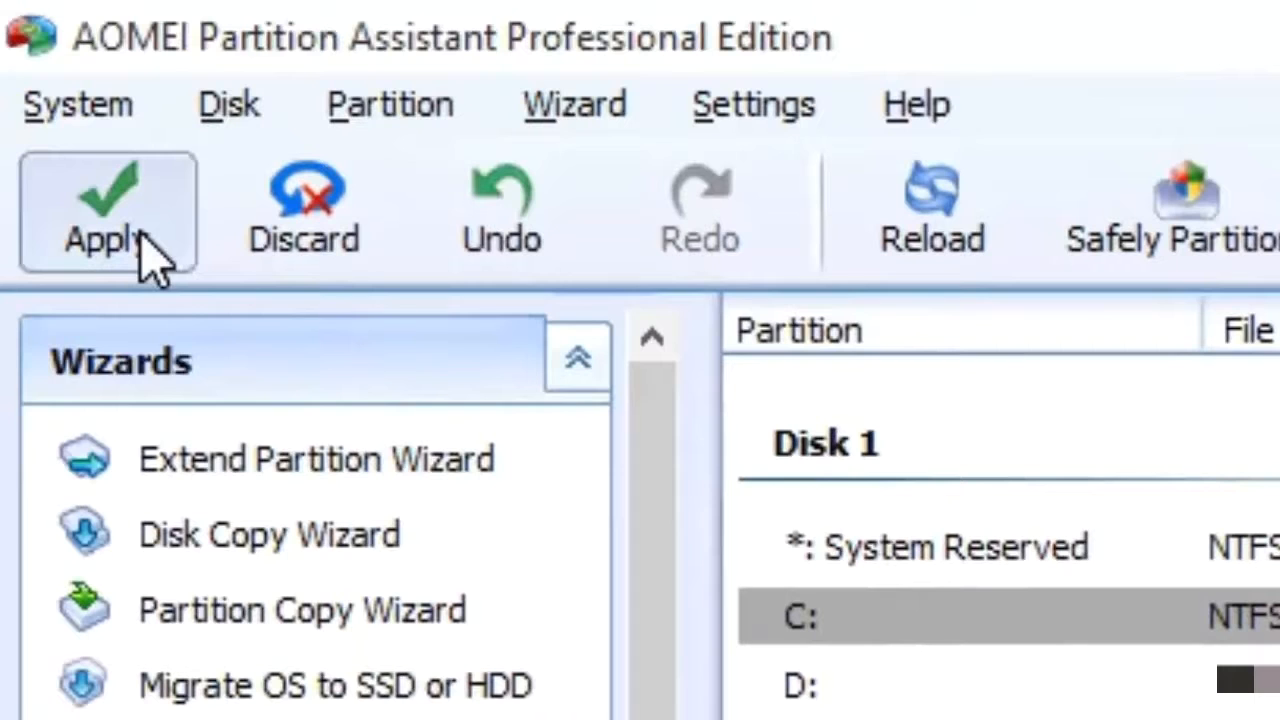
- Apply the three pending partition operations with the partition check enabled, and close the partition program once they complete
{"action": "left_click", "coordinate": [150, 260]}
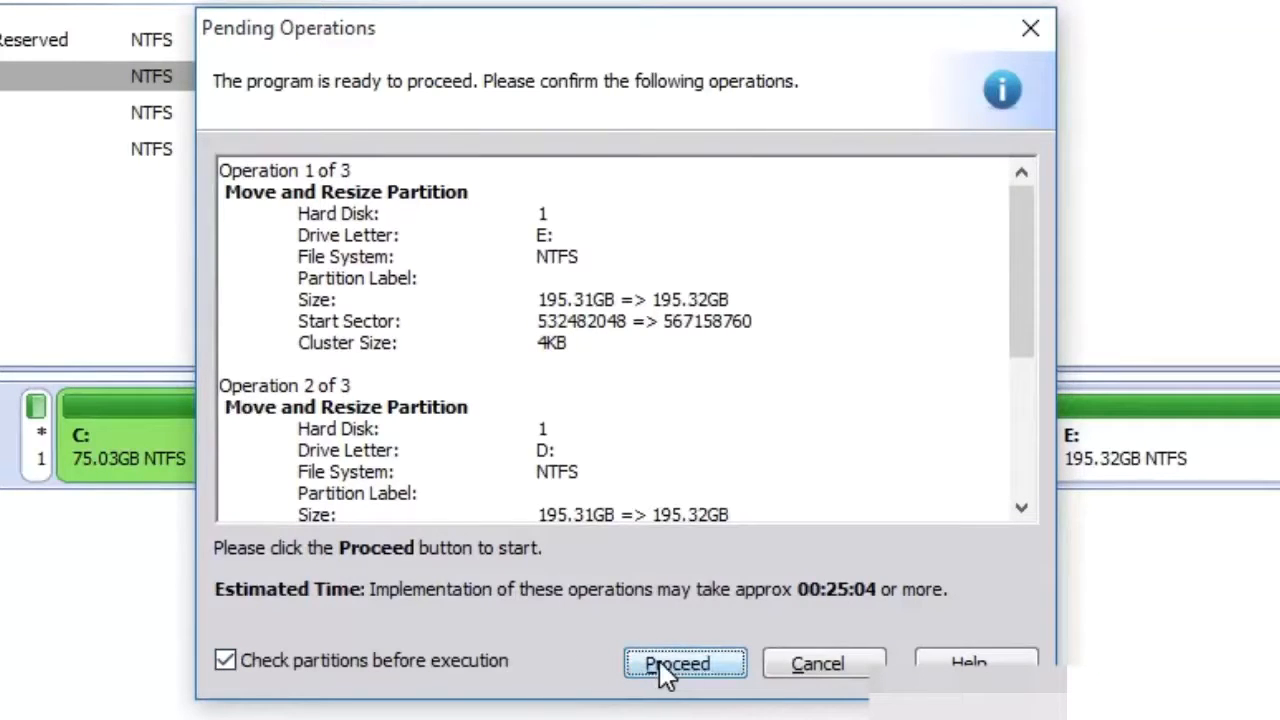
{"action": "left_click", "coordinate": [659, 662]}
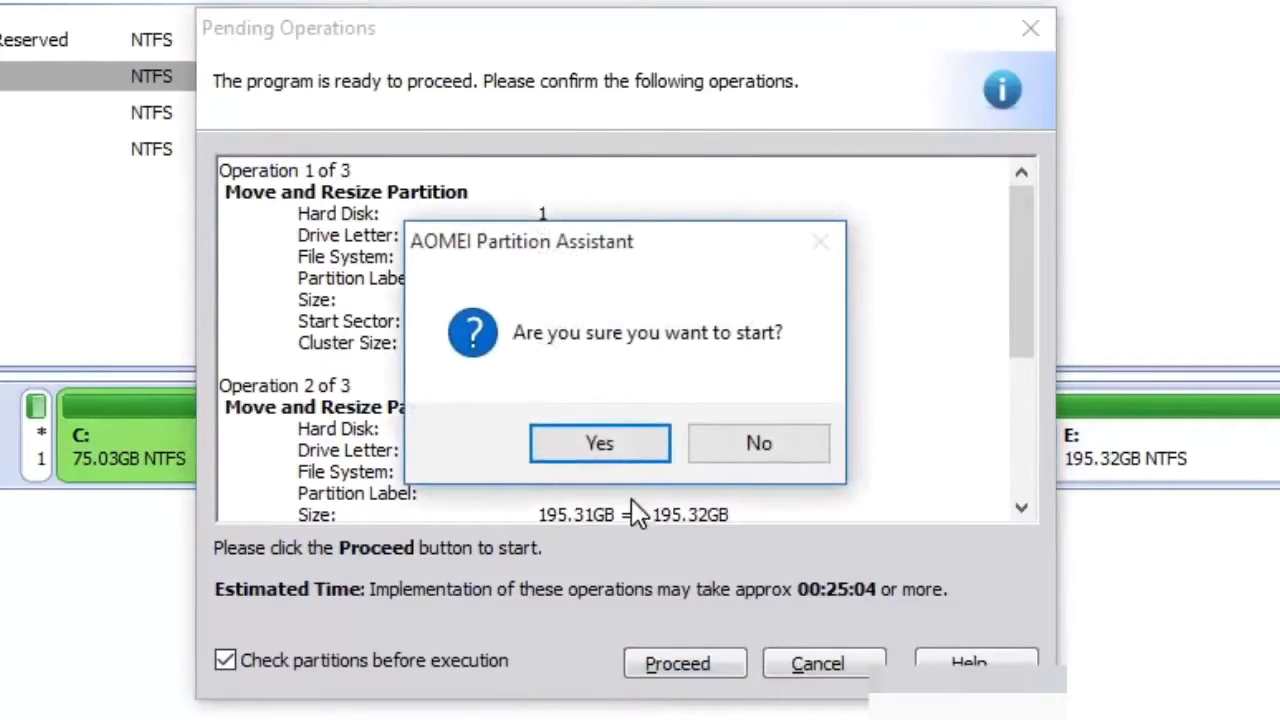
{"action": "left_click", "coordinate": [621, 445]}
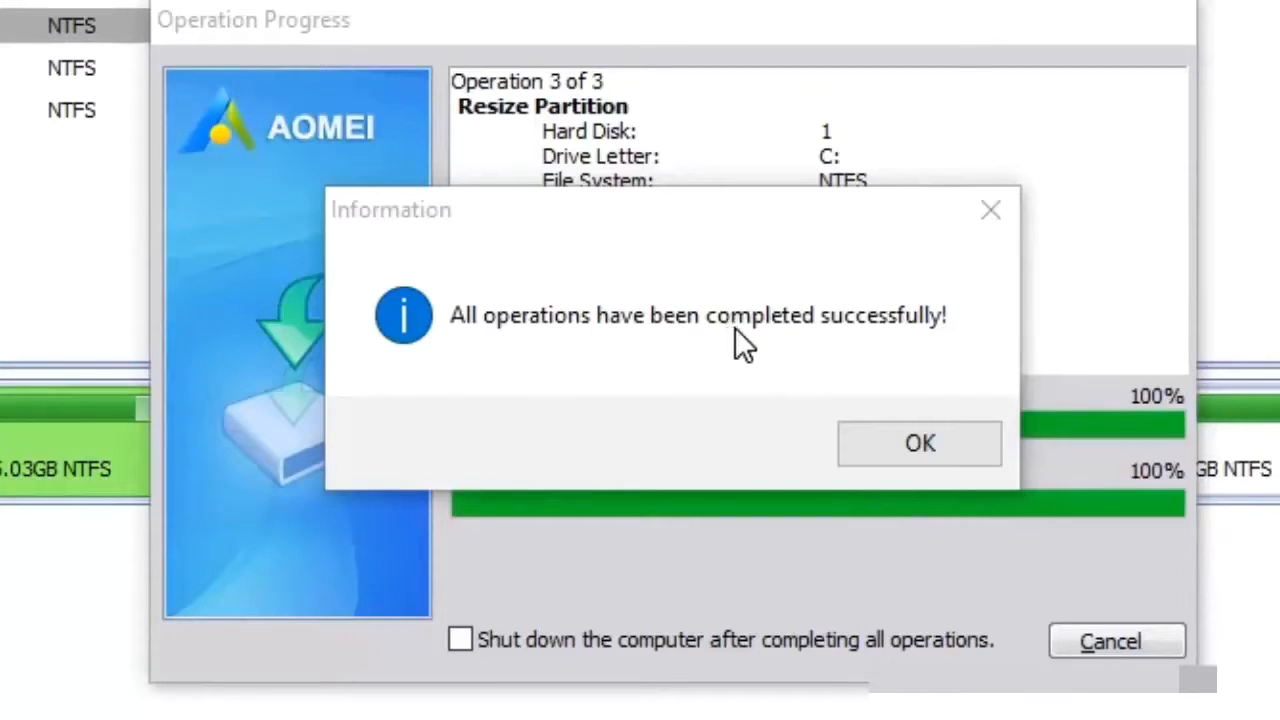
{"action": "left_click", "coordinate": [926, 449]}
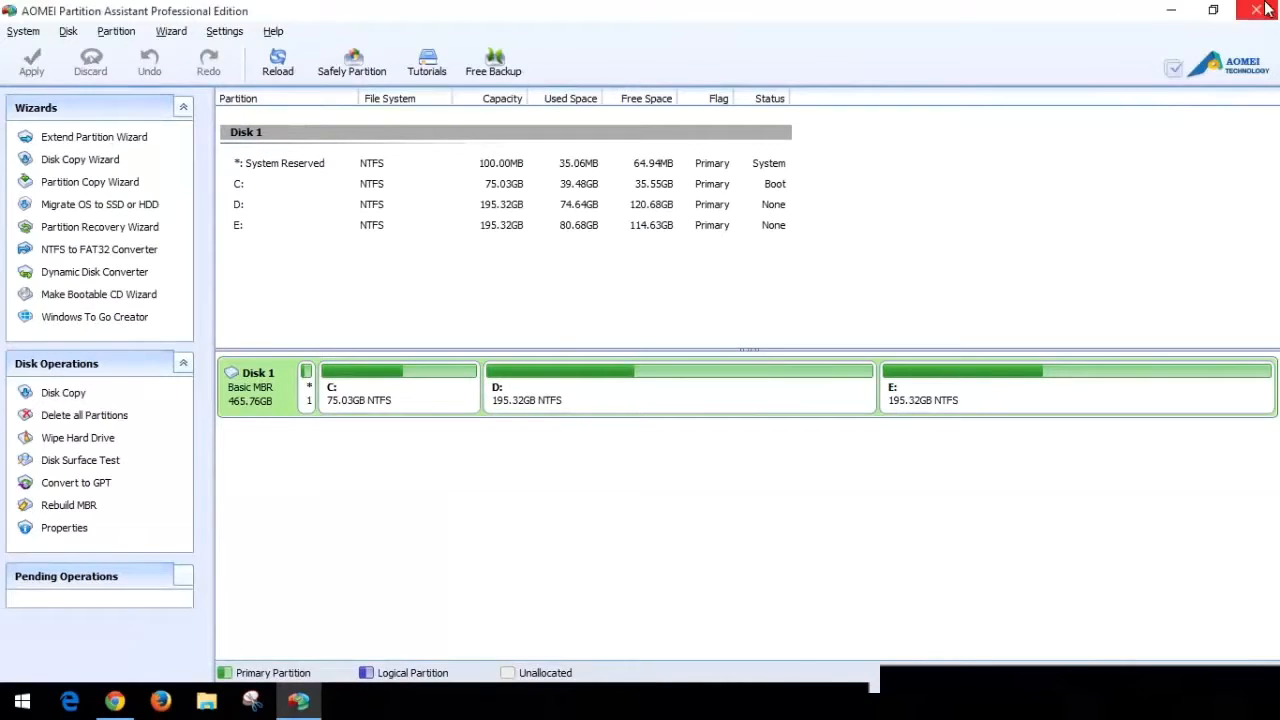
{"action": "left_click", "coordinate": [1262, 9]}
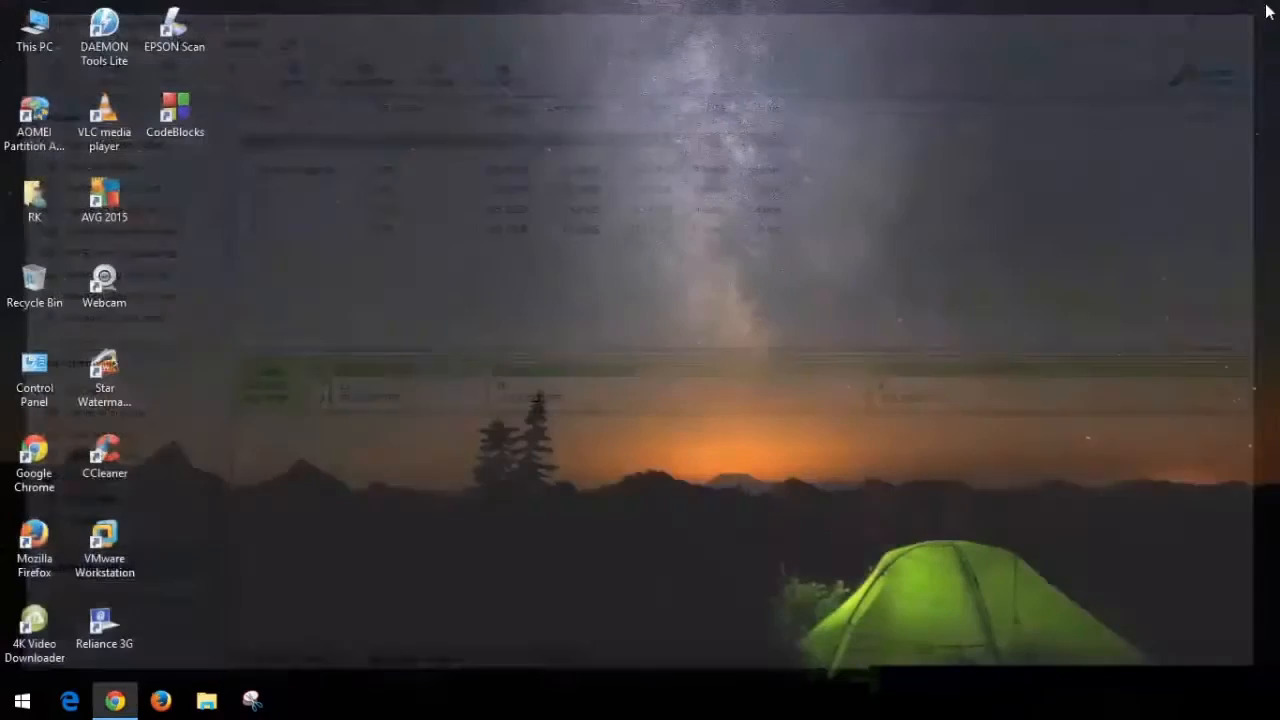
- Refresh the desktop and check the capacity of Local Disk (C:) in This PC, closing the window when done
{"action": "right_click", "coordinate": [408, 28]}
{"action": "left_click", "coordinate": [443, 85]}
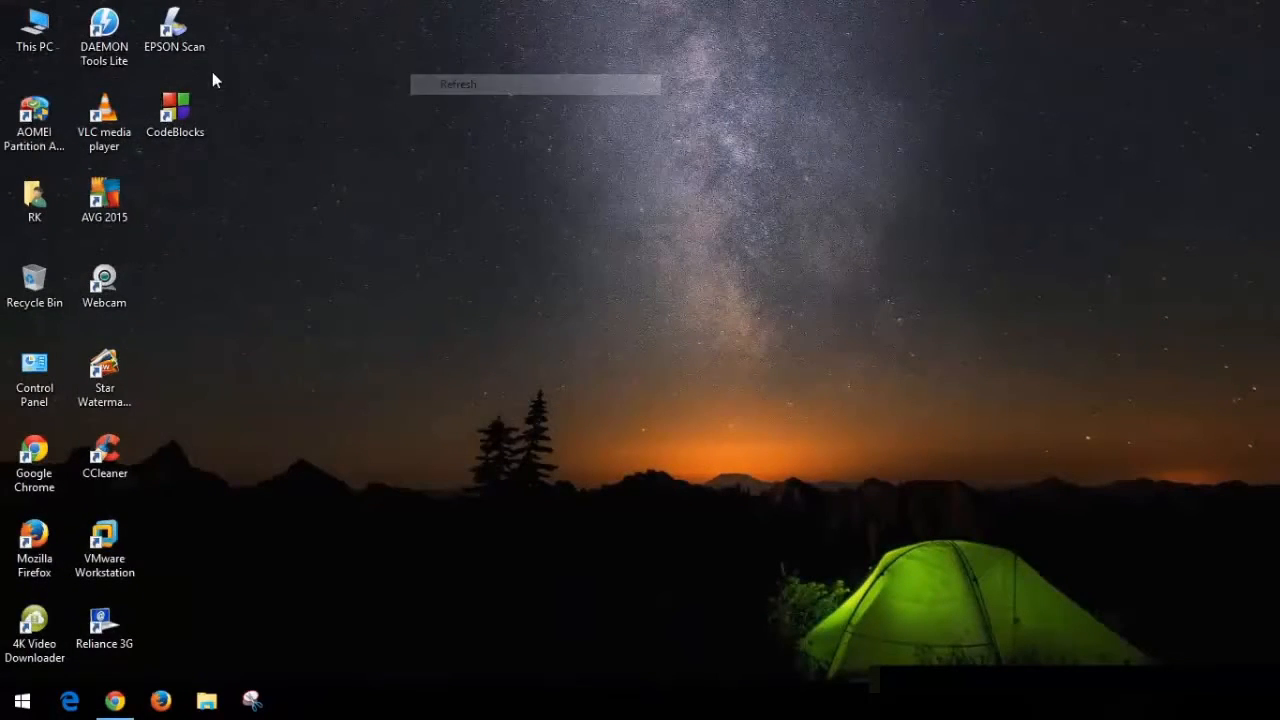
{"action": "double_click", "coordinate": [45, 44]}
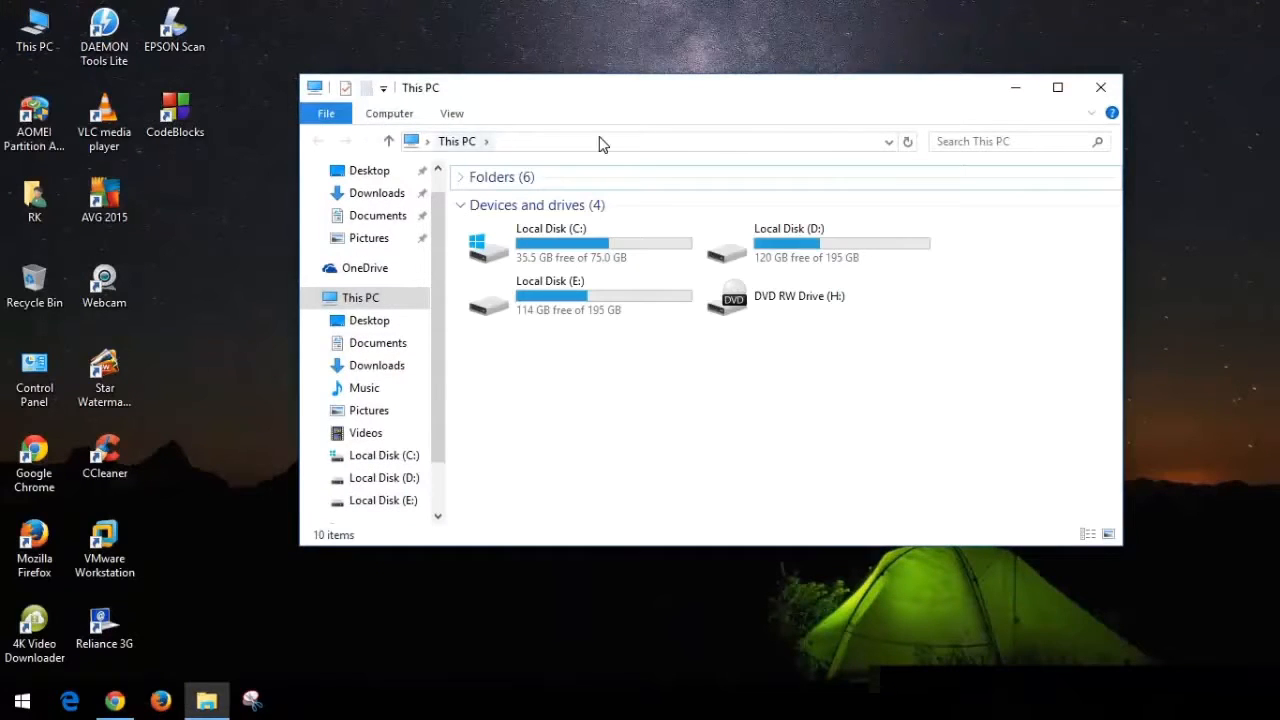
{"action": "double_click", "coordinate": [828, 93]}
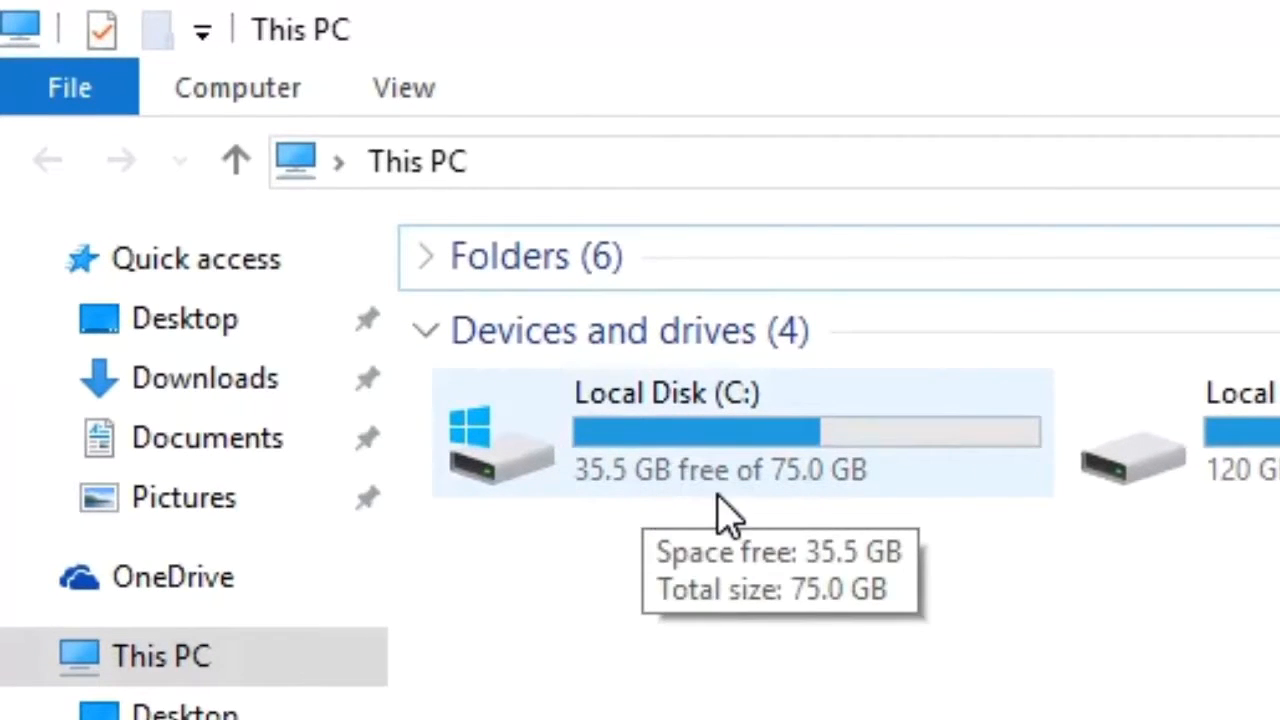
{"action": "key", "text": "alt+F4"}
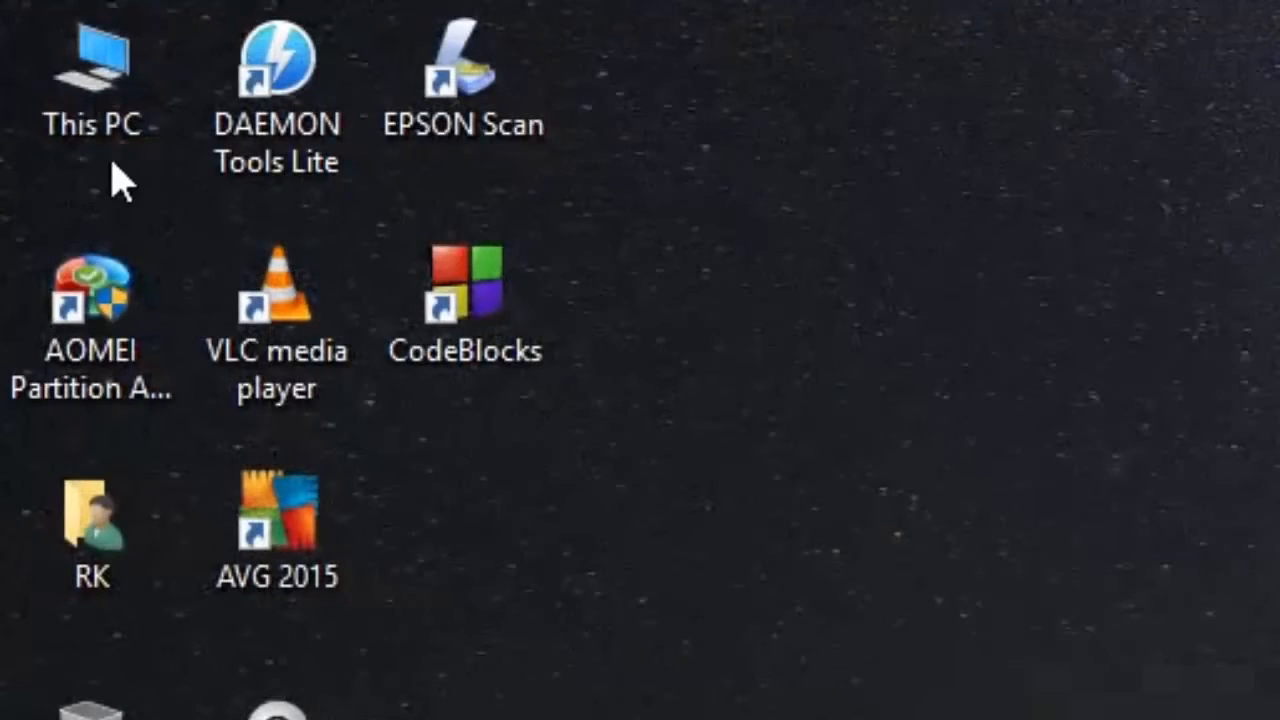
- Open Disk Management in Computer Management to examine the disk's partition layout
{"action": "right_click", "coordinate": [92, 95]}
{"action": "left_click", "coordinate": [150, 240]}
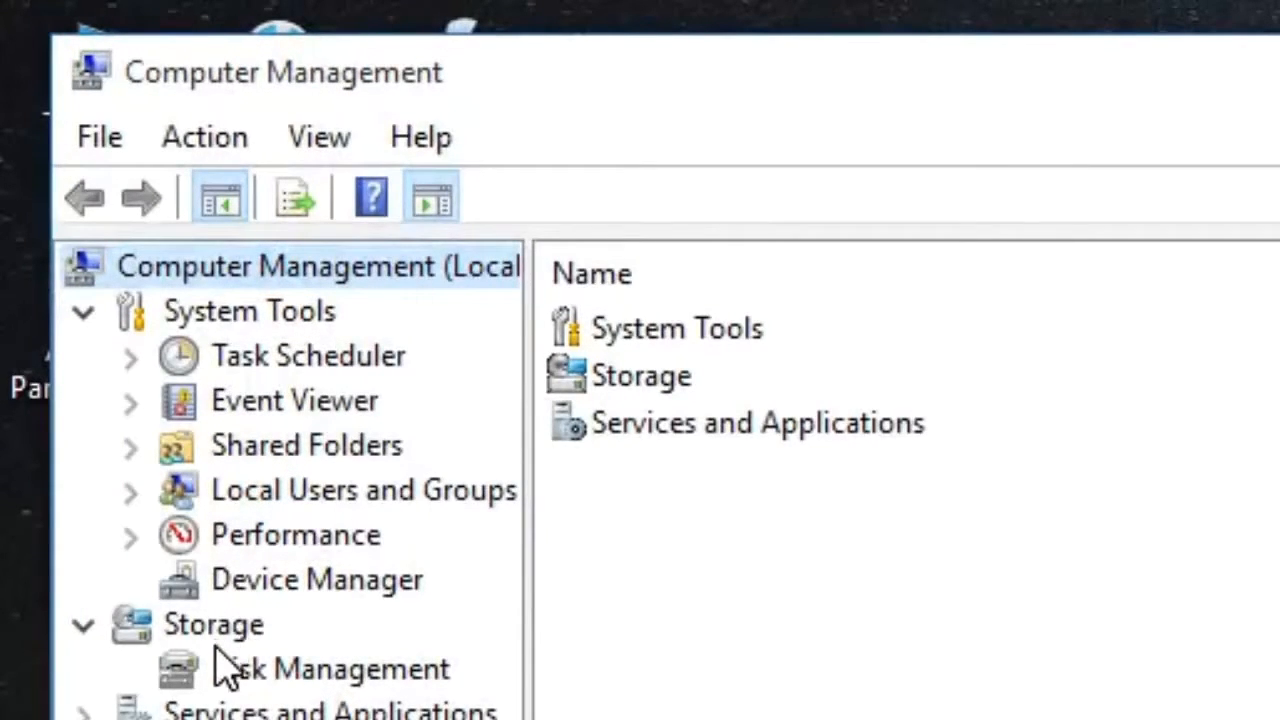
{"action": "left_click", "coordinate": [262, 688]}
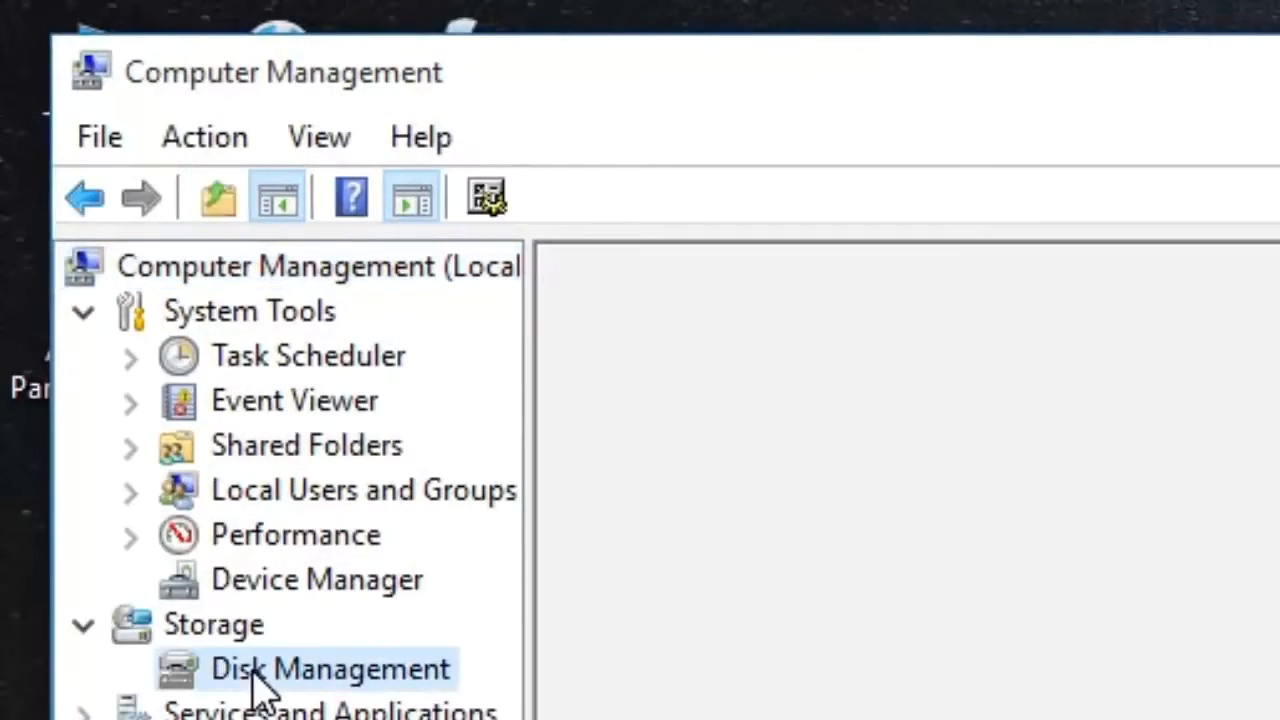